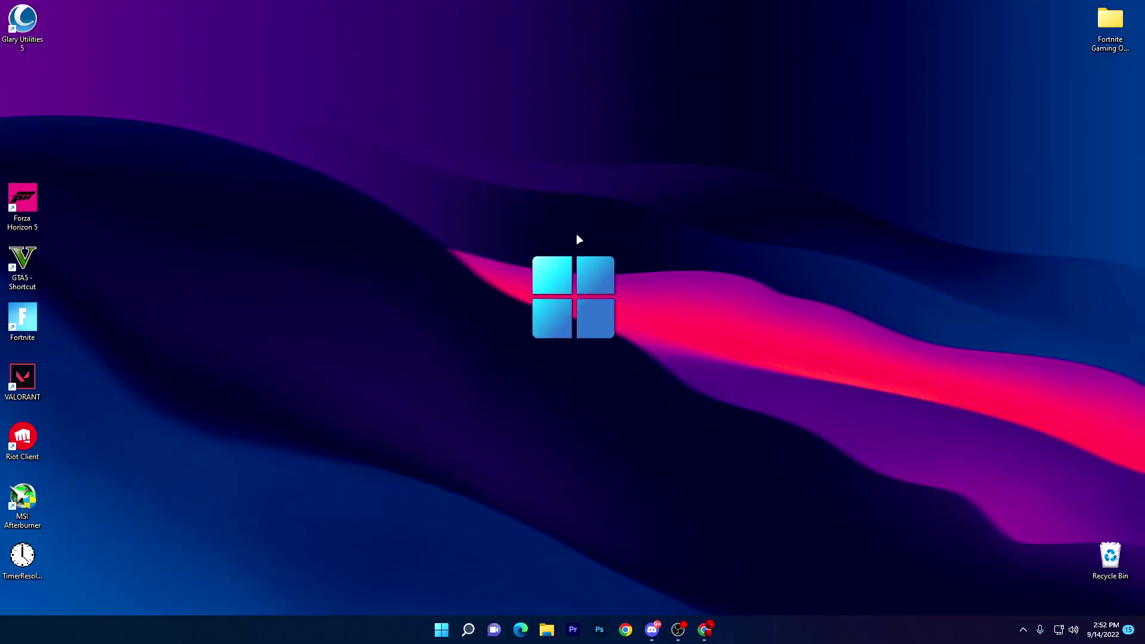
Move the Glary Utilities 5 shortcut to the upper middle of the desktop and select it.
left_click_drag(24, 28, 477, 148)
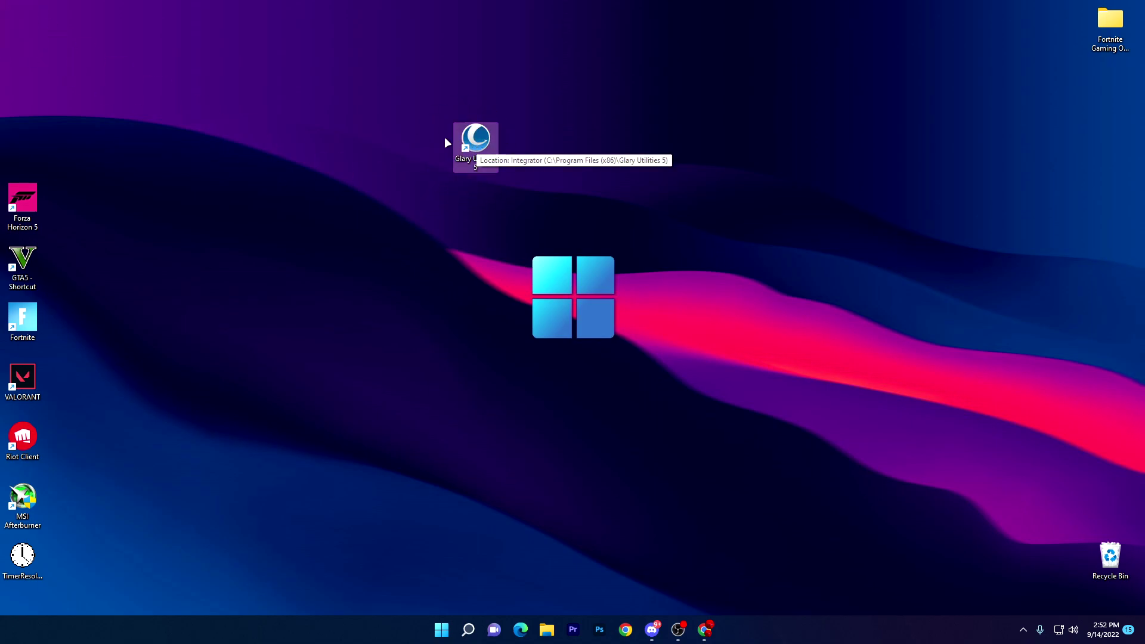
left_click_drag(419, 99, 552, 205)
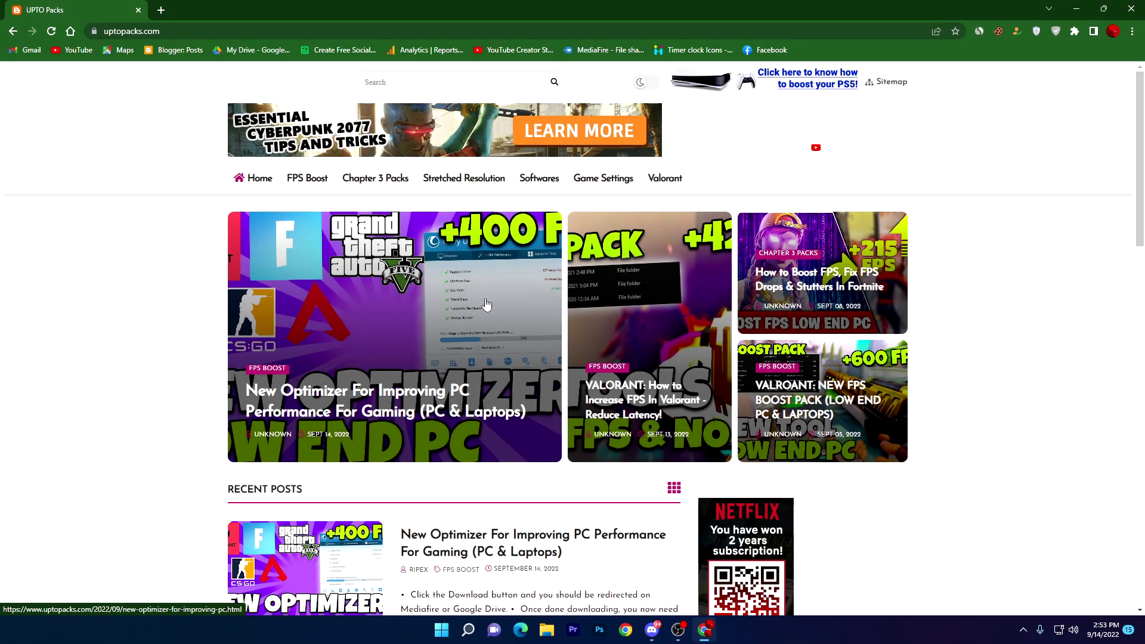
Scroll the uptopacks homepage to find the New Optimizer For Improving PC Performance For Gaming post.
scroll(495, 301, "down", 3)
scroll(250, 225, "up", 3)
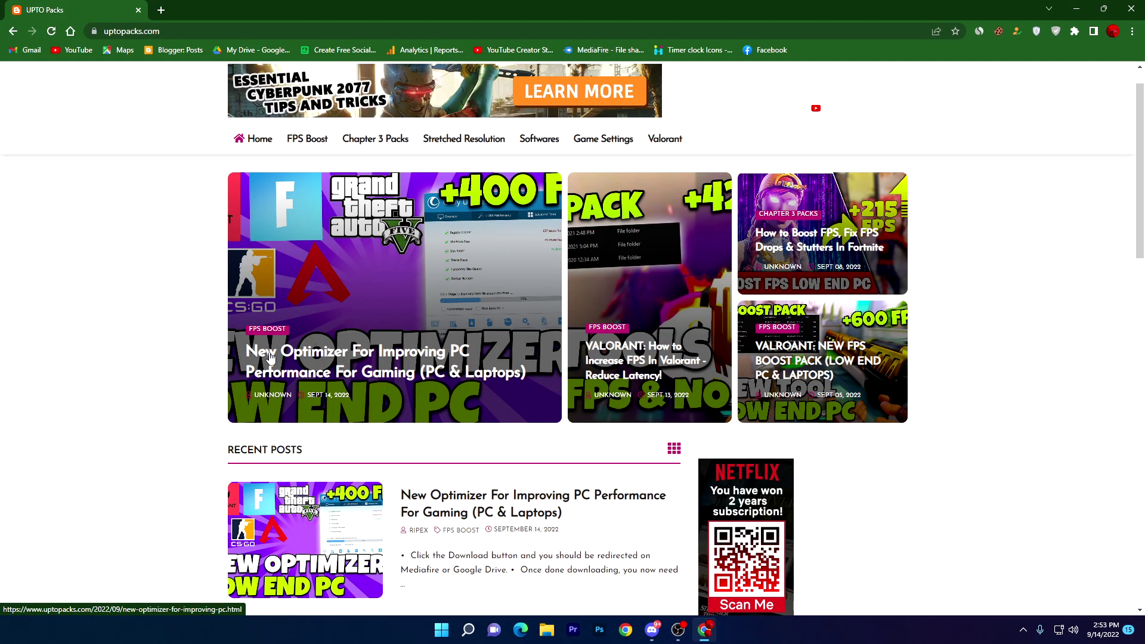
scroll(493, 290, "down", 3)
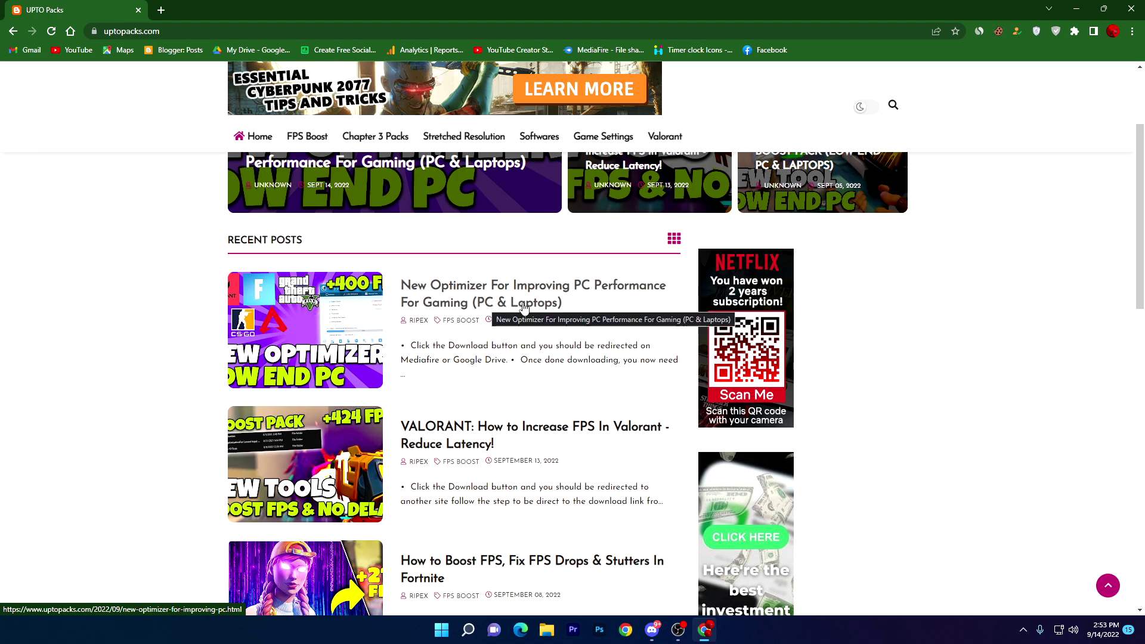
scroll(602, 134, "up", 4)
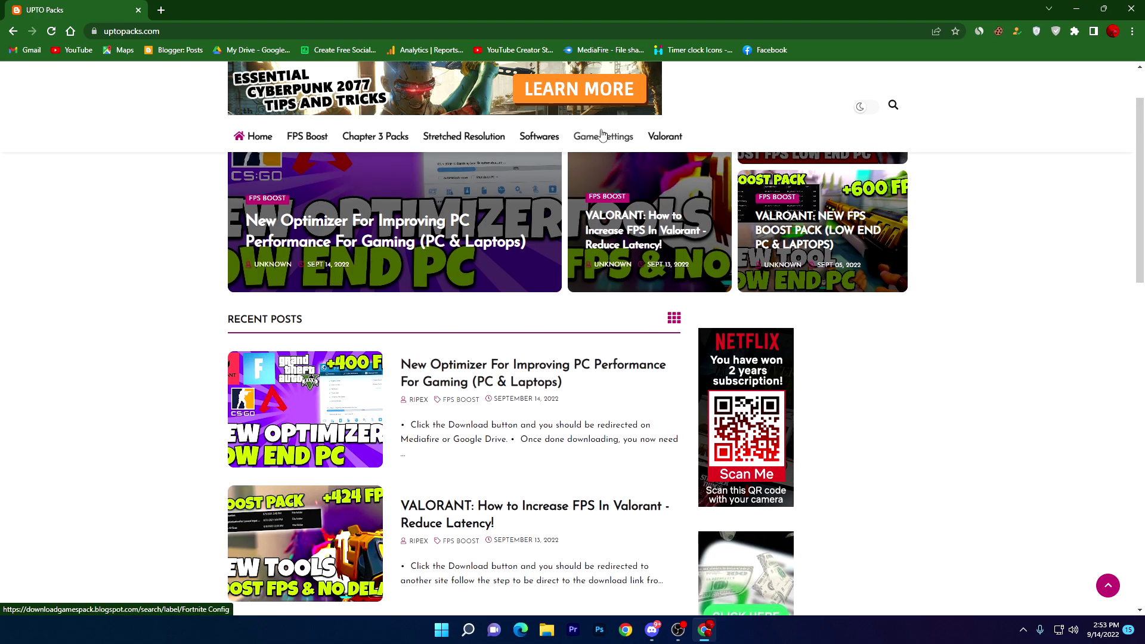
scroll(296, 278, "down", 5)
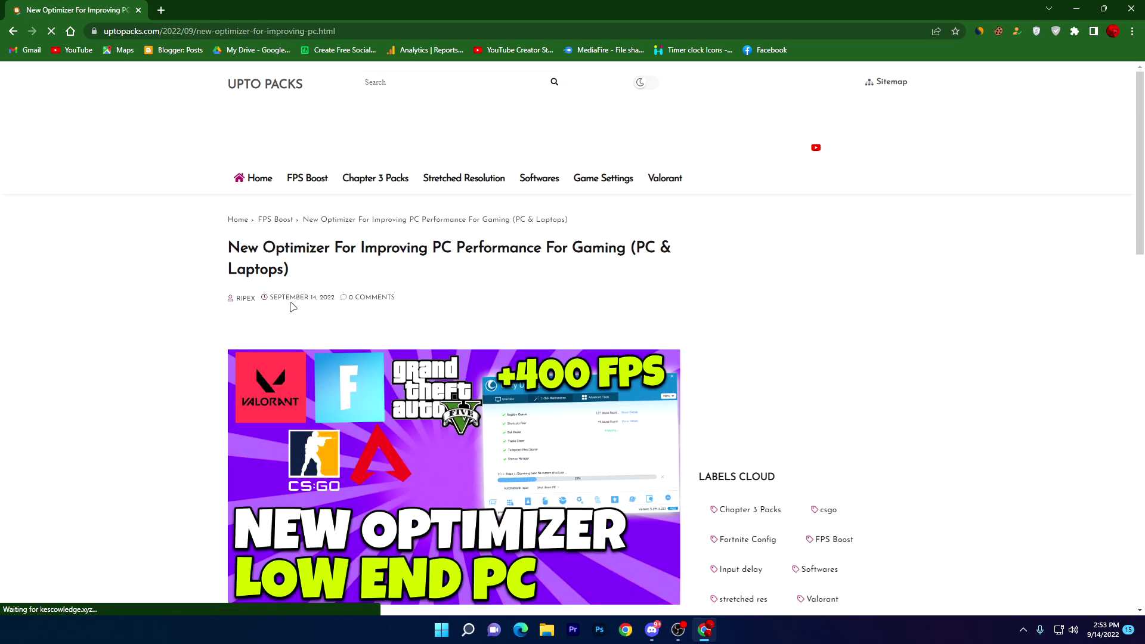
Start the post's download past the pop-up ad, reaching the PC Optimizer For Gaming unlock page.
scroll(304, 302, "down", 4)
scroll(304, 302, "down", 8)
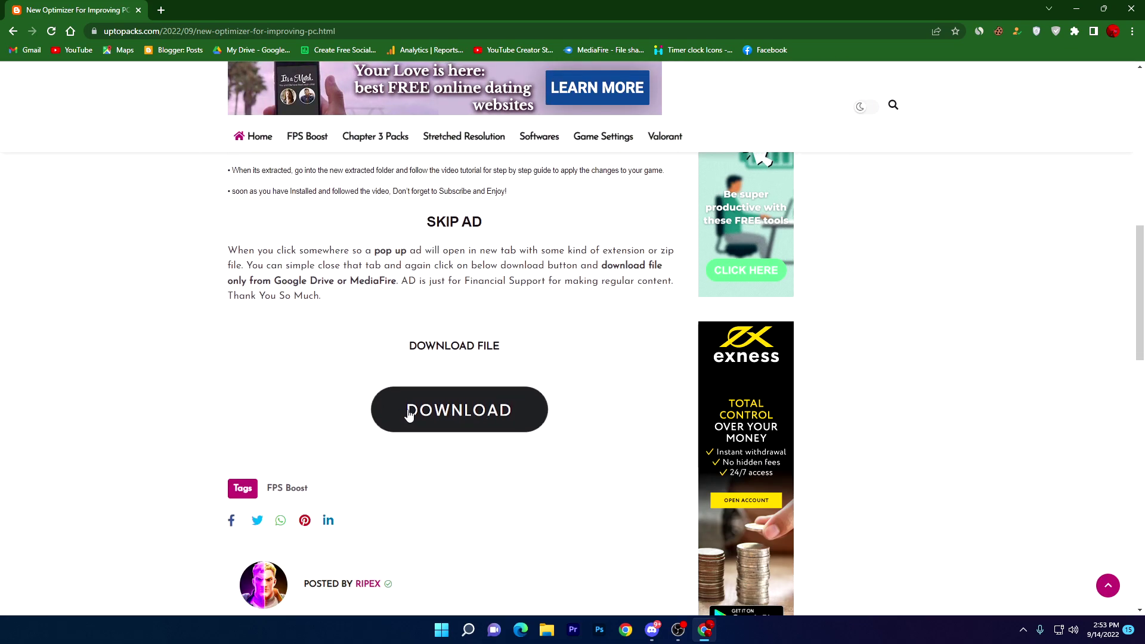
left_click(469, 413)
left_click(67, 7)
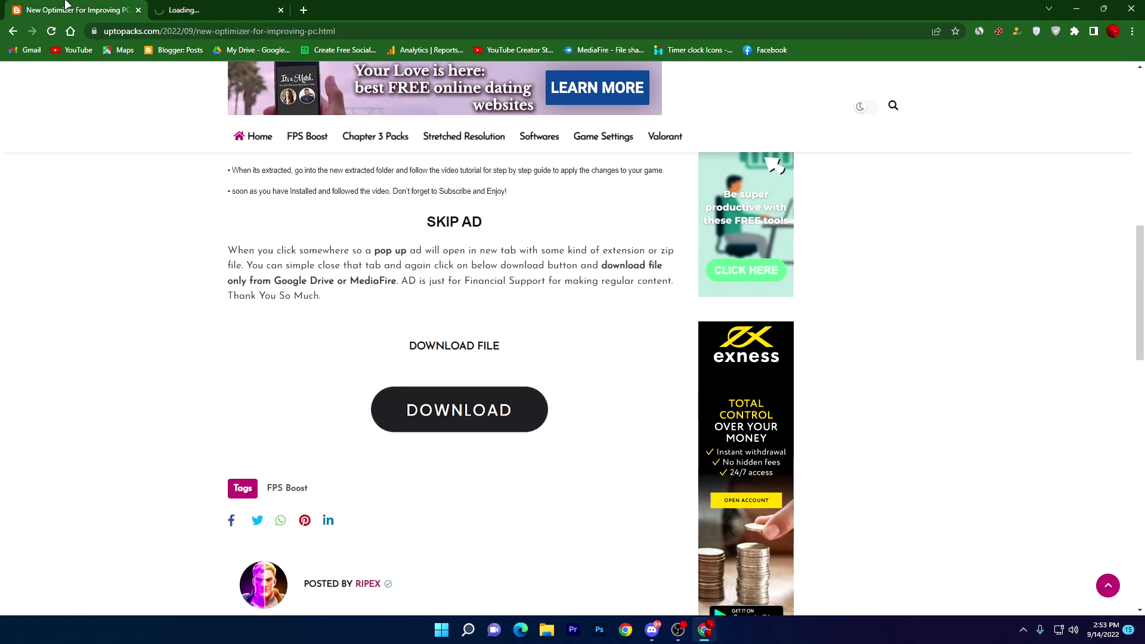
left_click(465, 409)
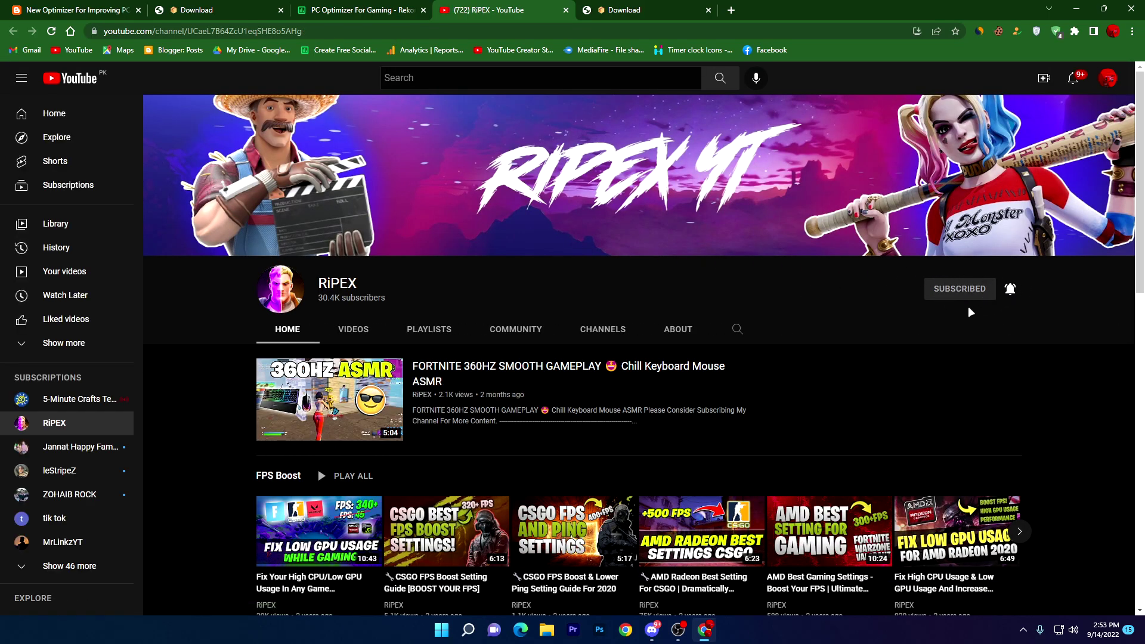
Close the YouTube and leftover download tabs, then unlock the gu5setup.exe download link.
left_click(566, 10)
left_click(567, 8)
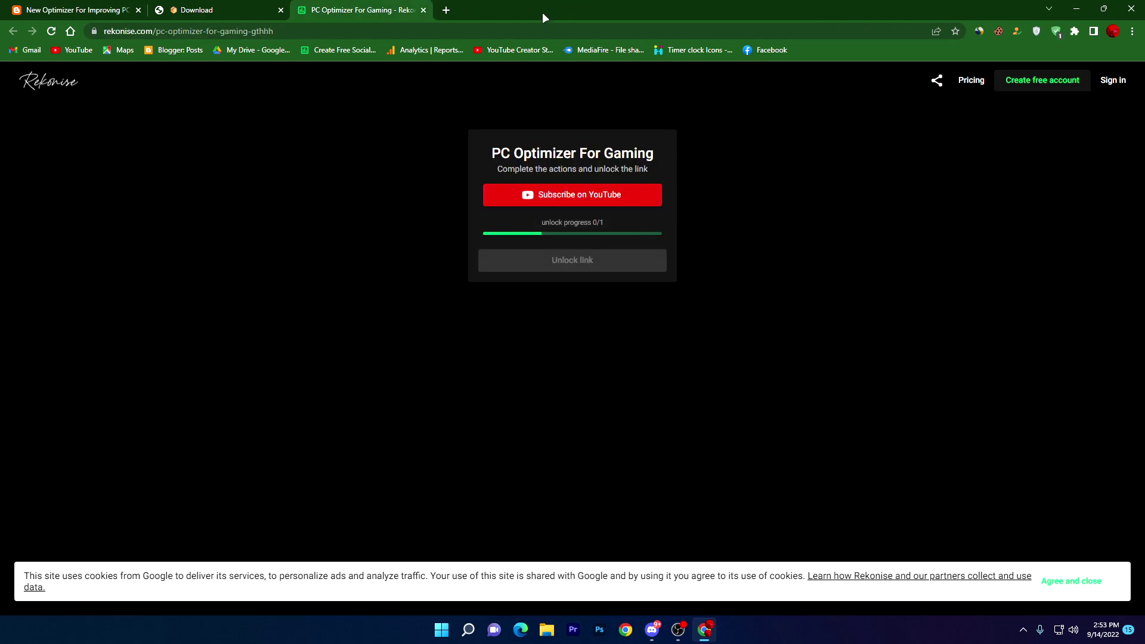
left_click(567, 264)
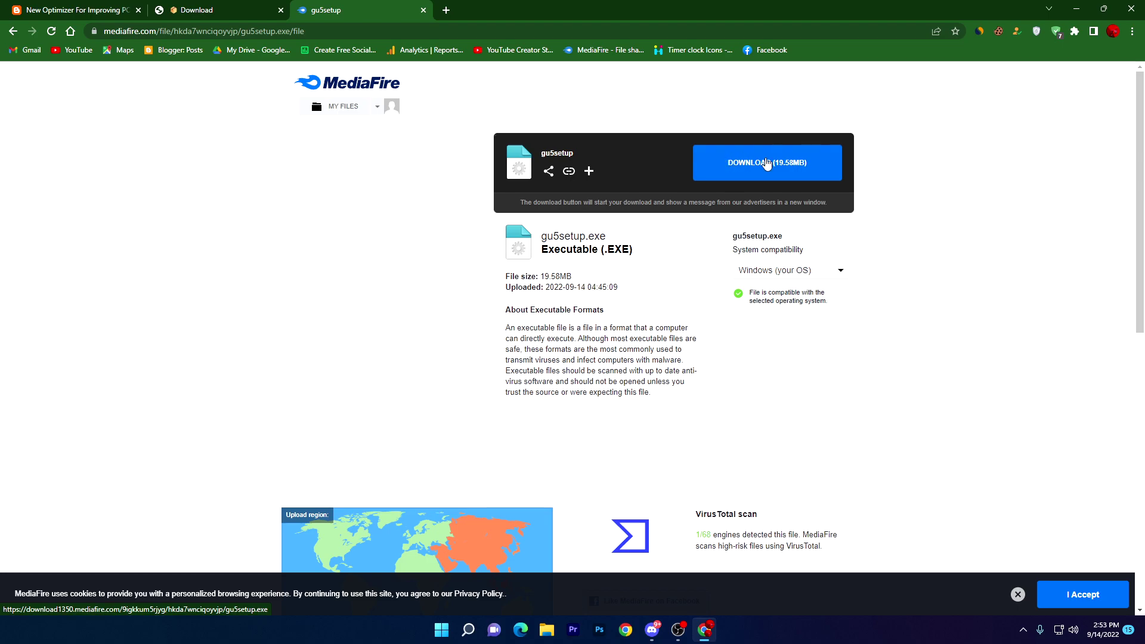
Minimize Chrome and select the Glary Utilities 5 shortcut on the desktop.
left_click(1076, 9)
left_click_drag(406, 100, 602, 212)
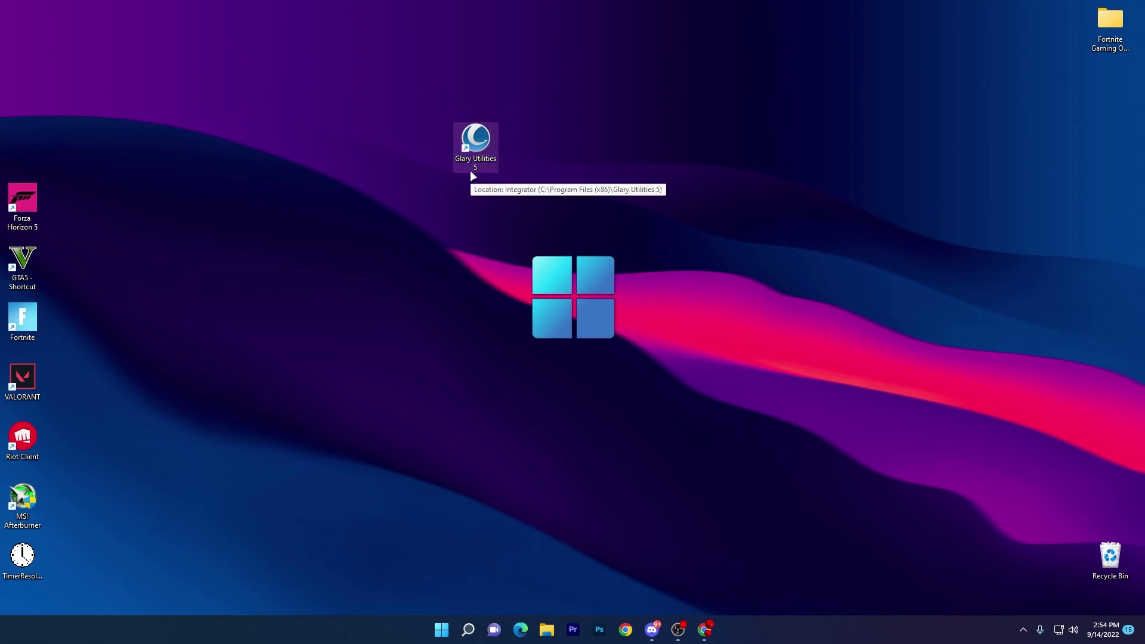
Launch Glary Utilities 5 from its desktop shortcut and approve the User Account Control prompt.
double_click(479, 146)
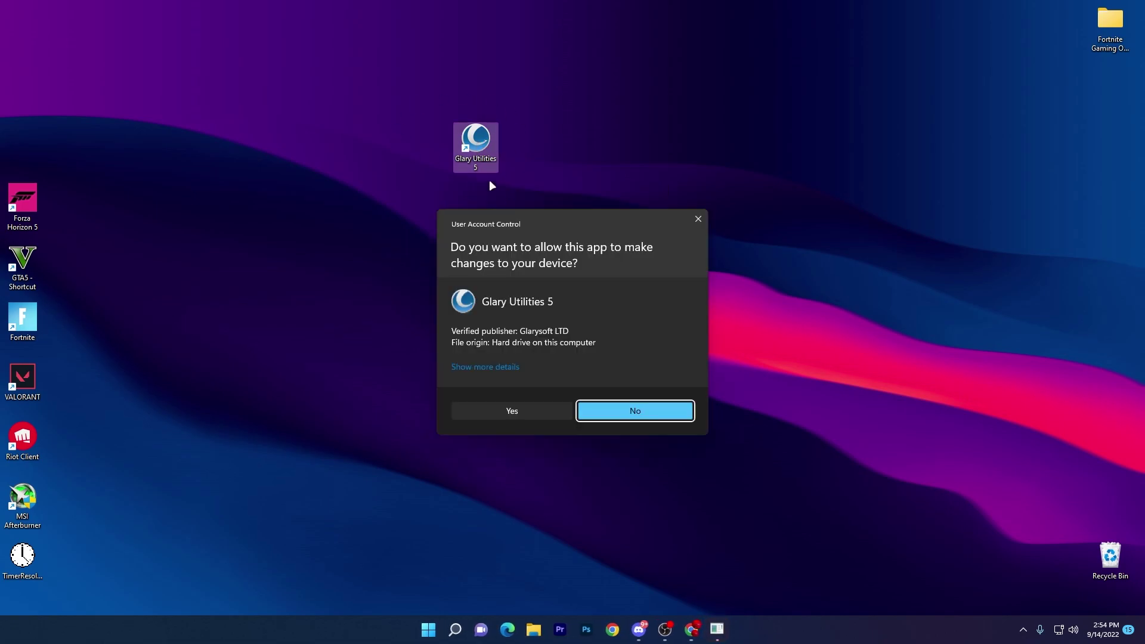
left_click(515, 416)
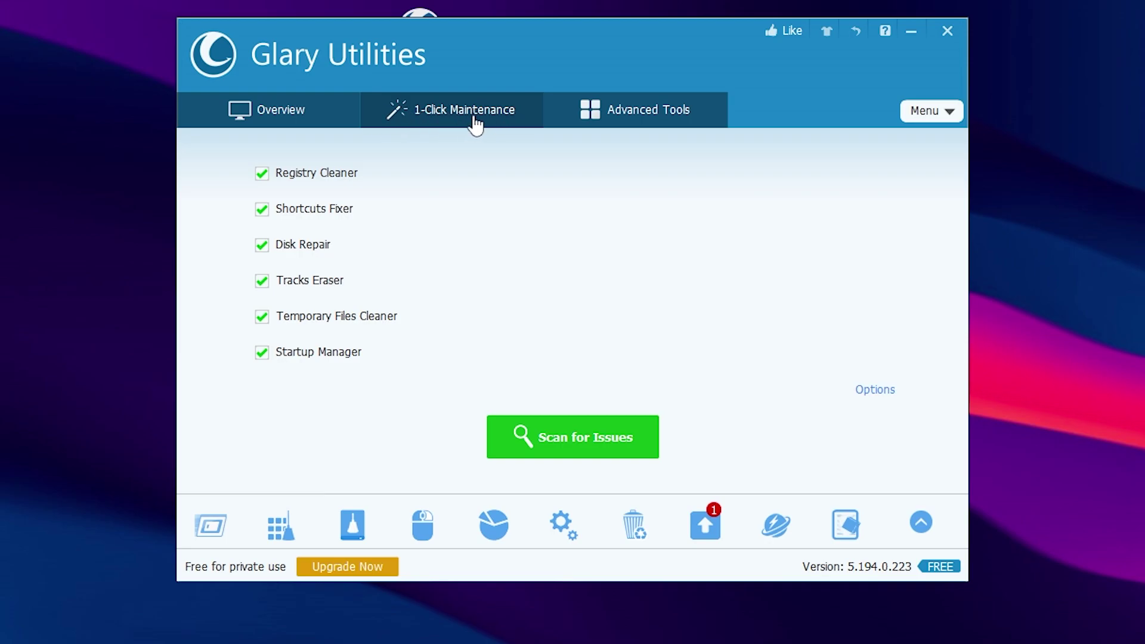
Look over Advanced Tools and Overview, then scan for issues from 1-Click Maintenance.
left_click(614, 113)
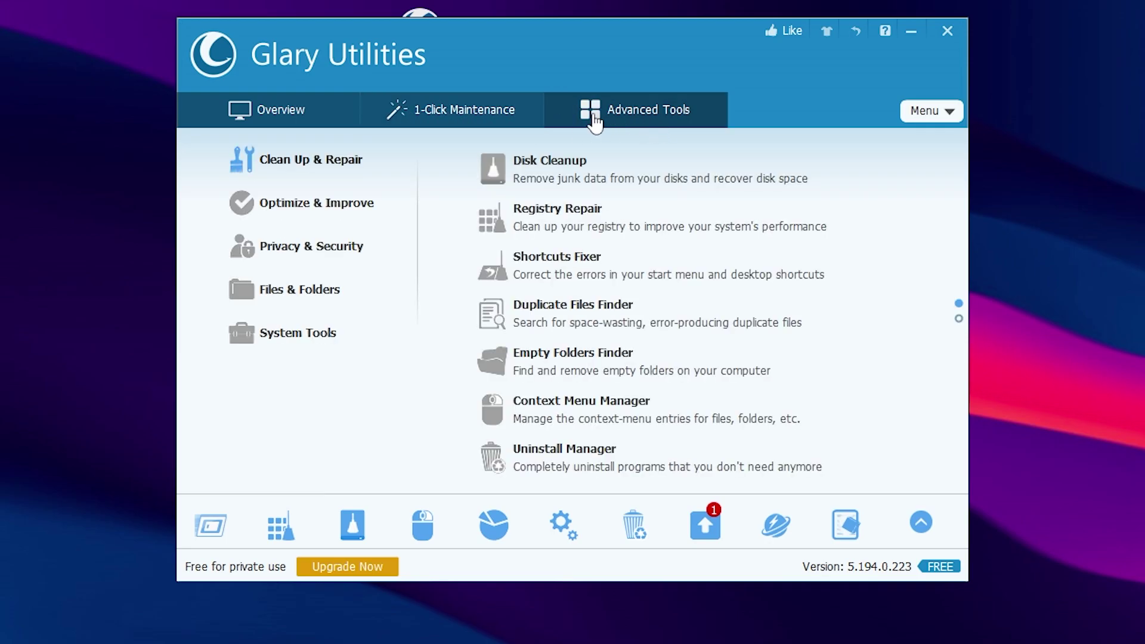
left_click(307, 116)
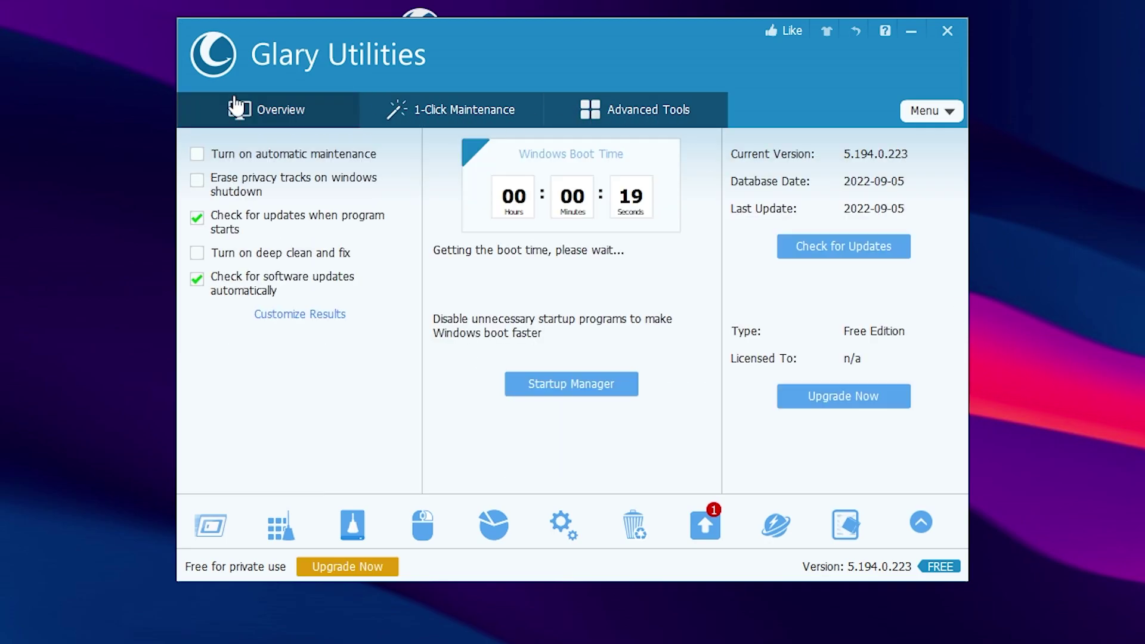
left_click(444, 126)
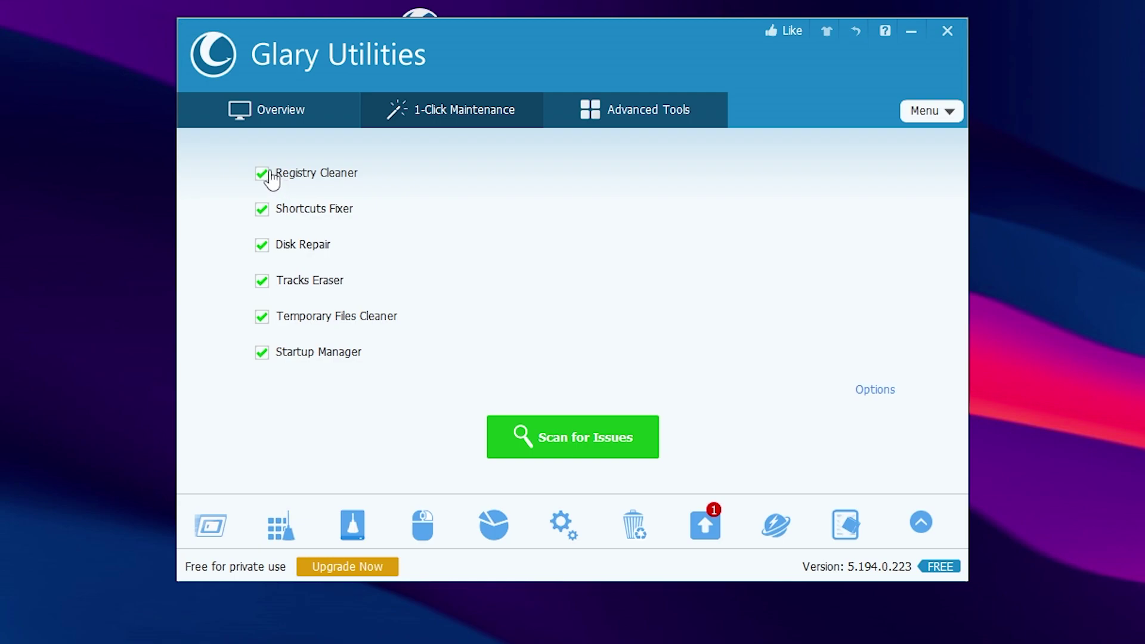
left_click(576, 452)
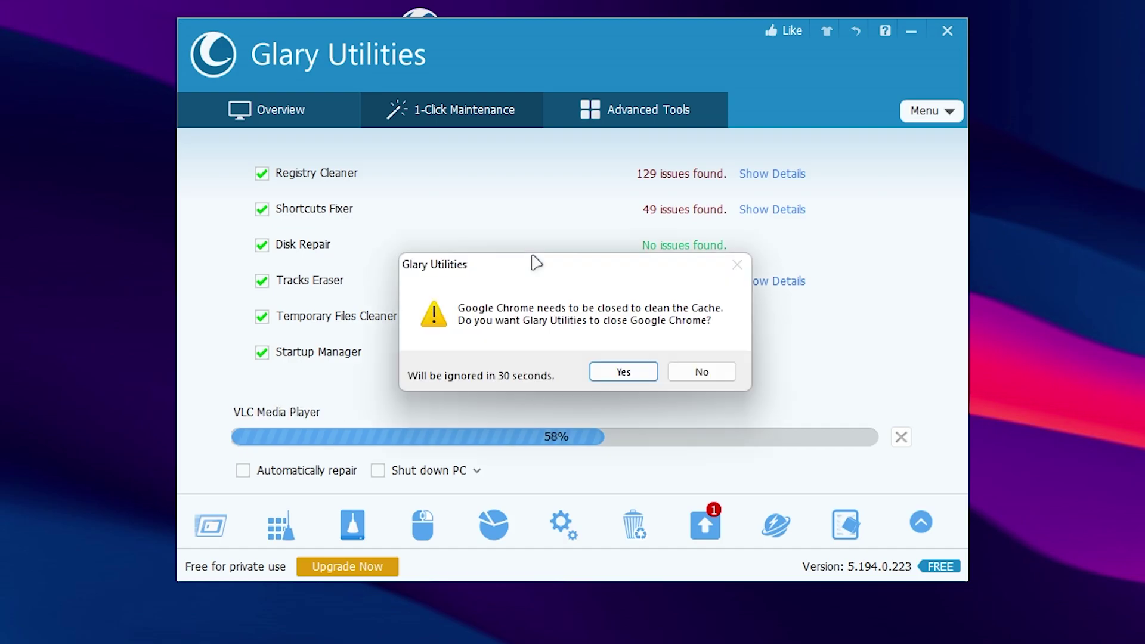
Let Glary Utilities close Google Chrome so the scan can clean its cache and finish.
left_click_drag(460, 263, 516, 281)
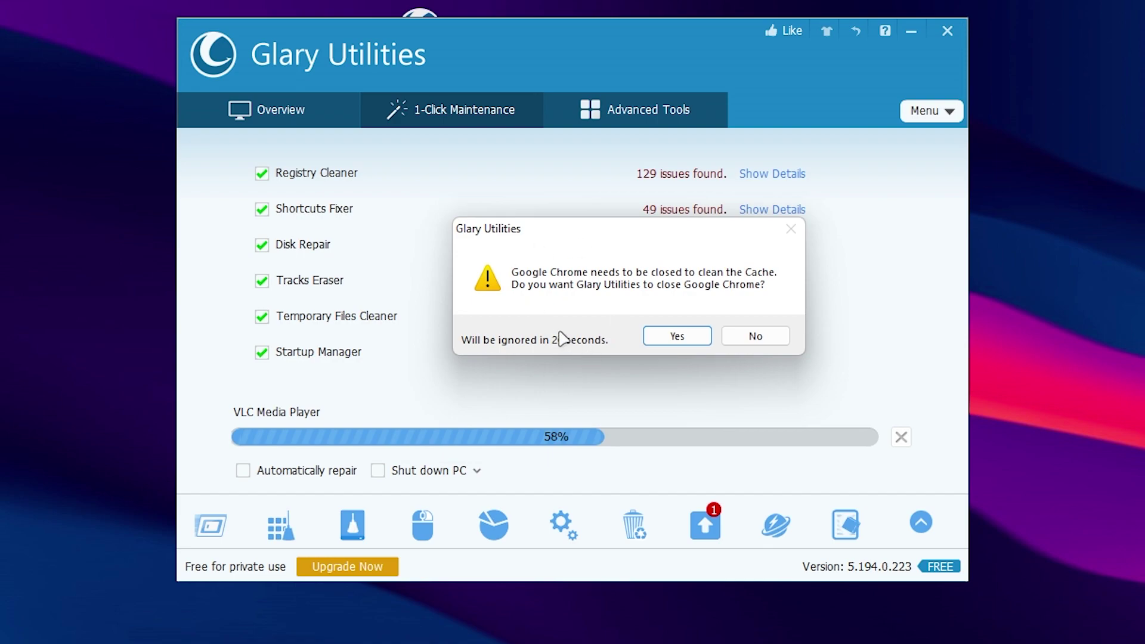
left_click(665, 338)
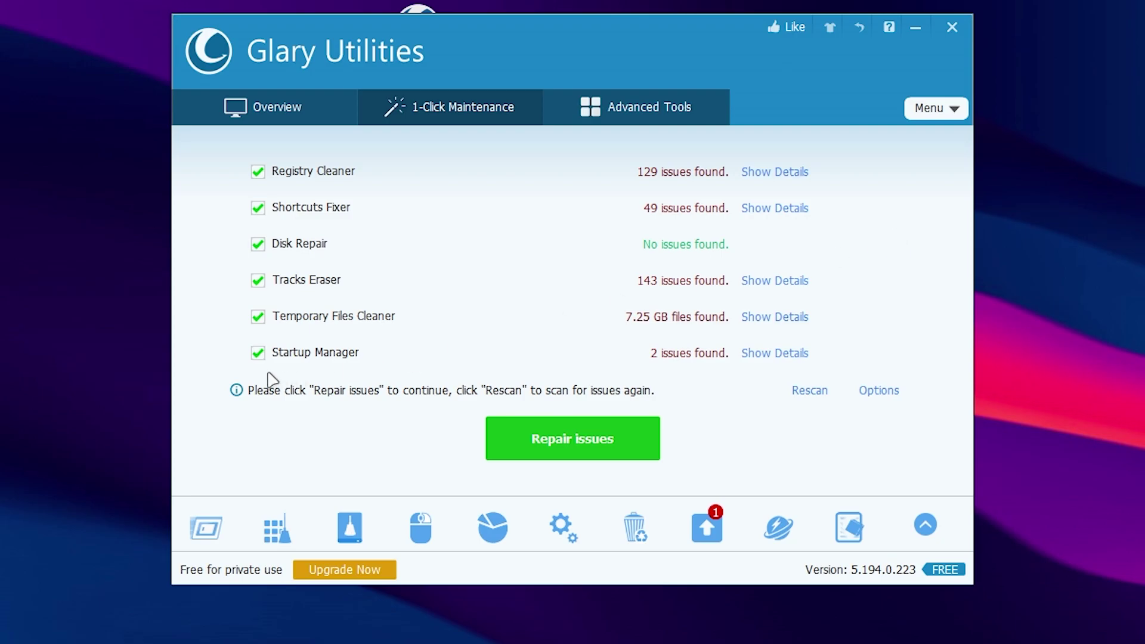
Review the two flagged startup entries, then repair all issues the scan found.
left_click(780, 355)
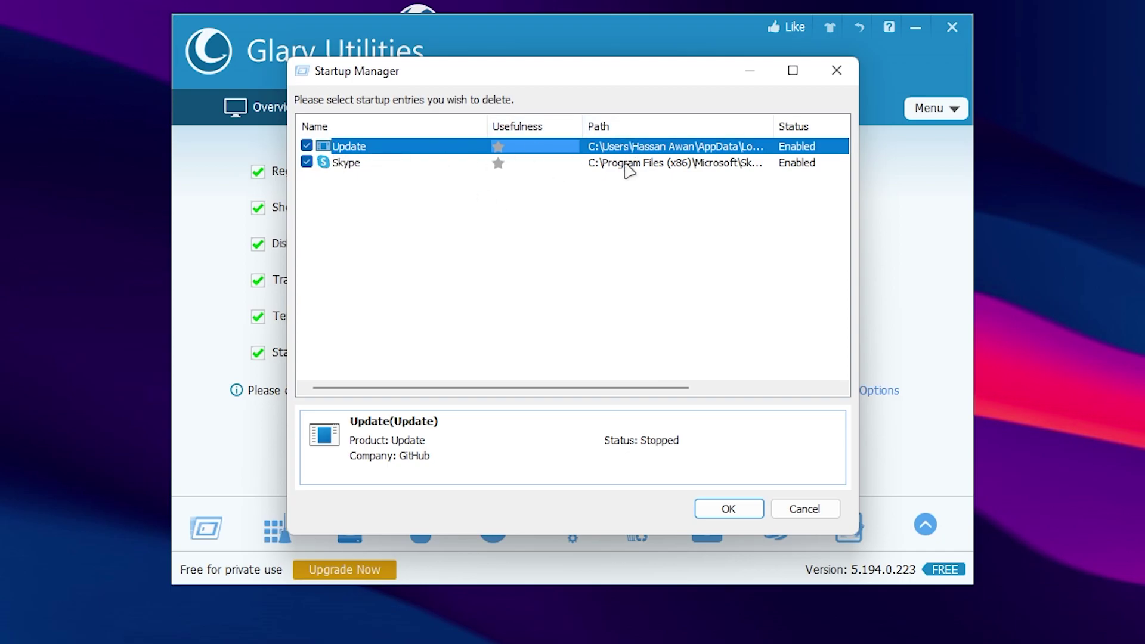
left_click(837, 70)
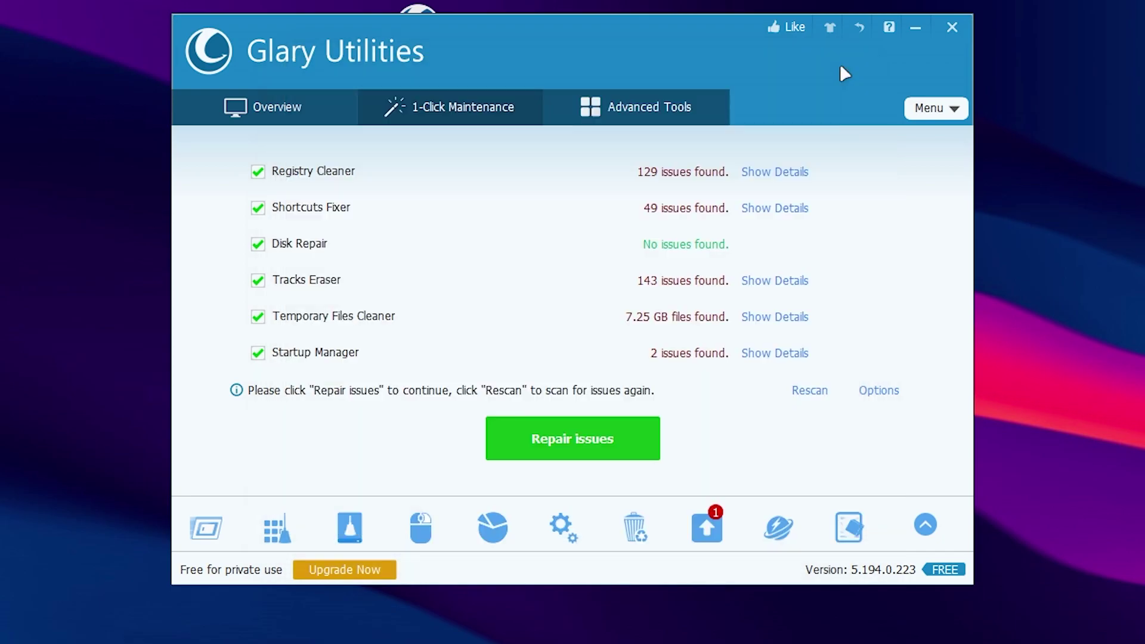
left_click(580, 450)
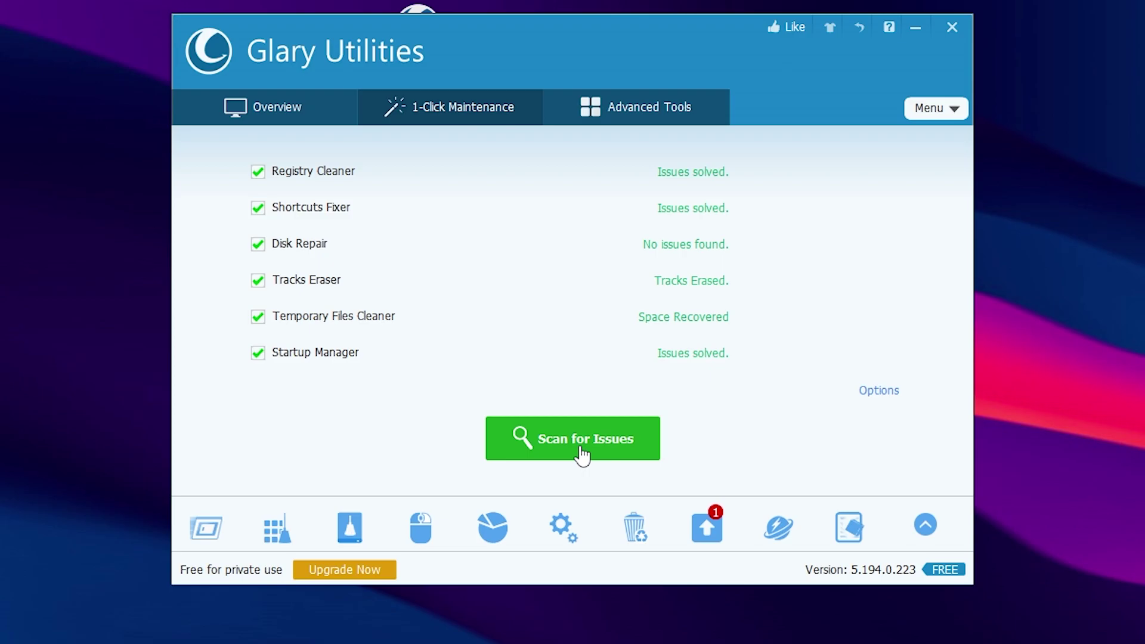
Check Update and Skype are disabled in Startup Manager, then return to 1-Click Maintenance results.
left_click(265, 111)
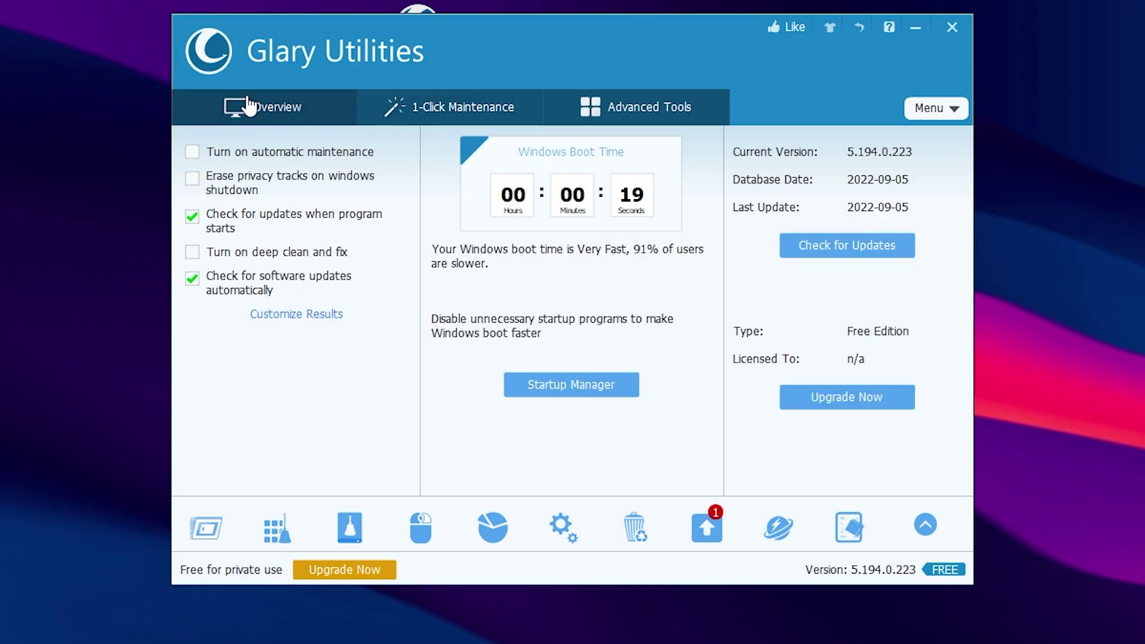
left_click(204, 537)
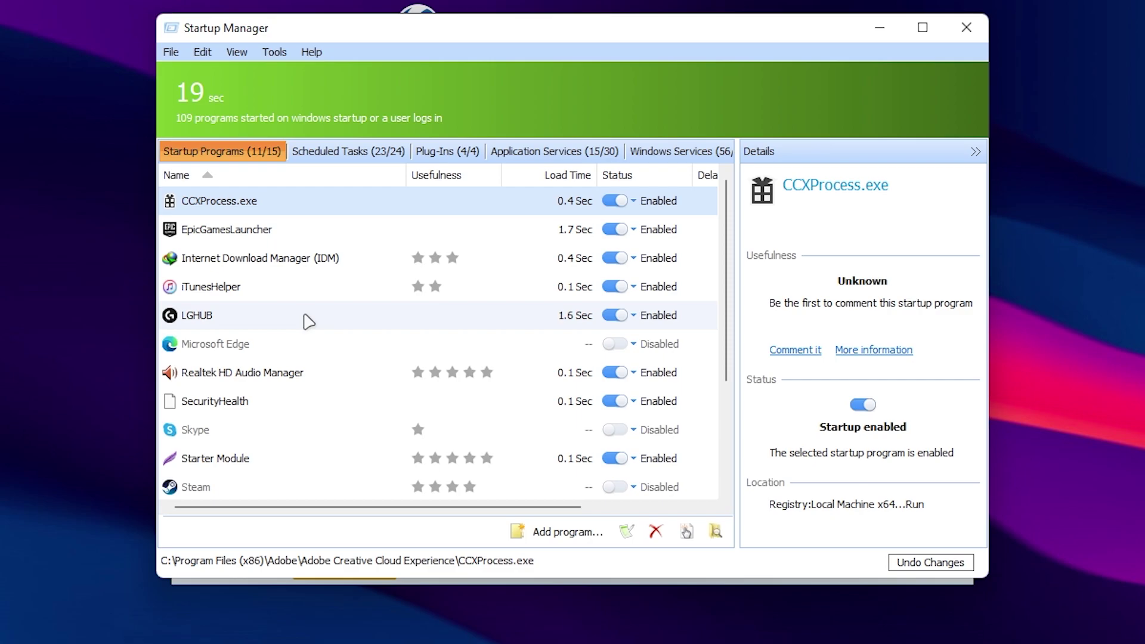
scroll(308, 320, "down", 2)
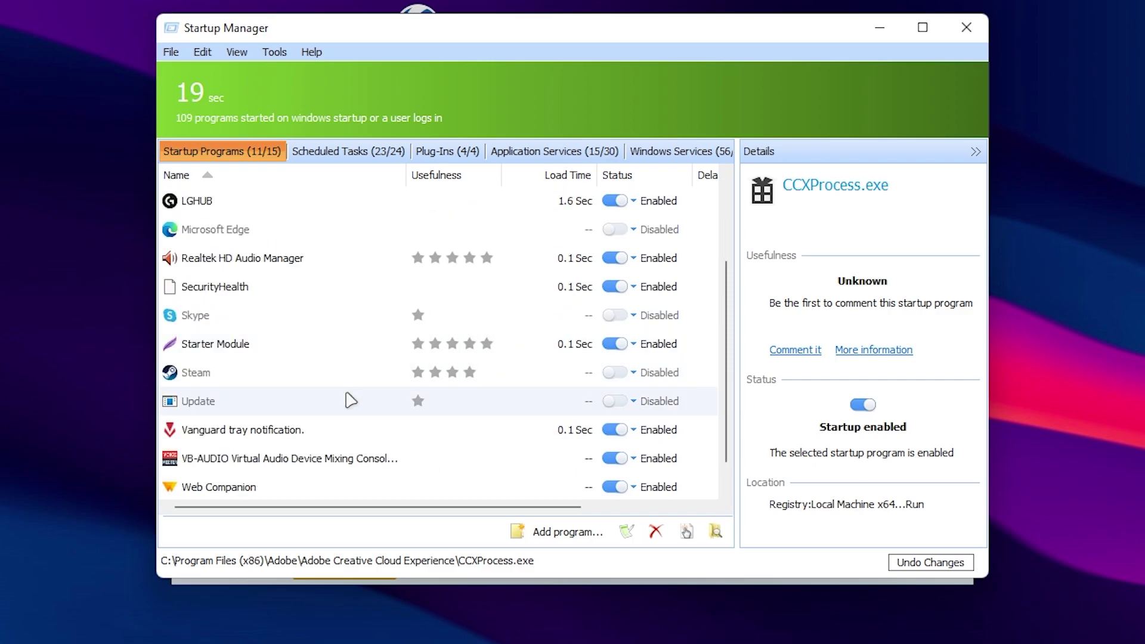
left_click(965, 27)
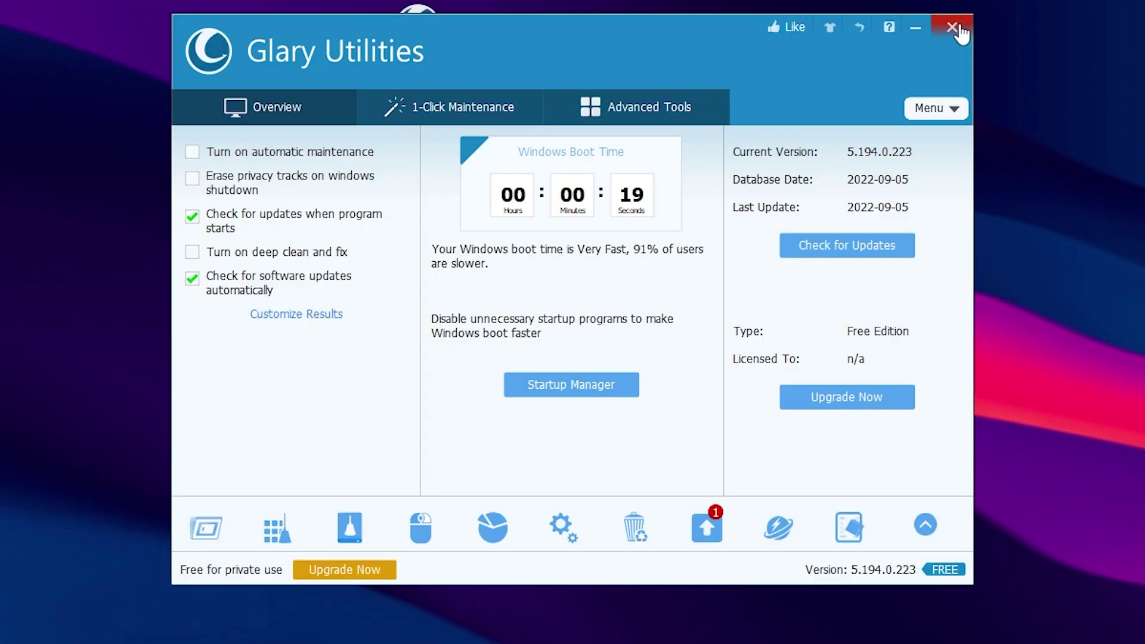
left_click(389, 105)
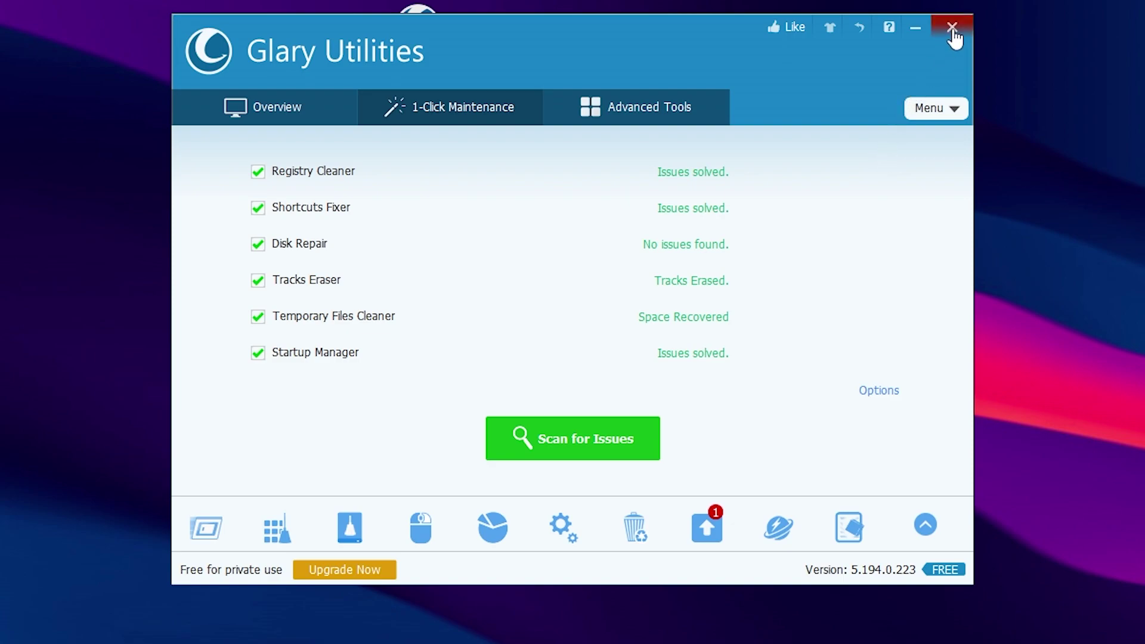
Close the Glary Utilities window to return to the desktop with its Glary Utilities 5 shortcut.
left_click(951, 26)
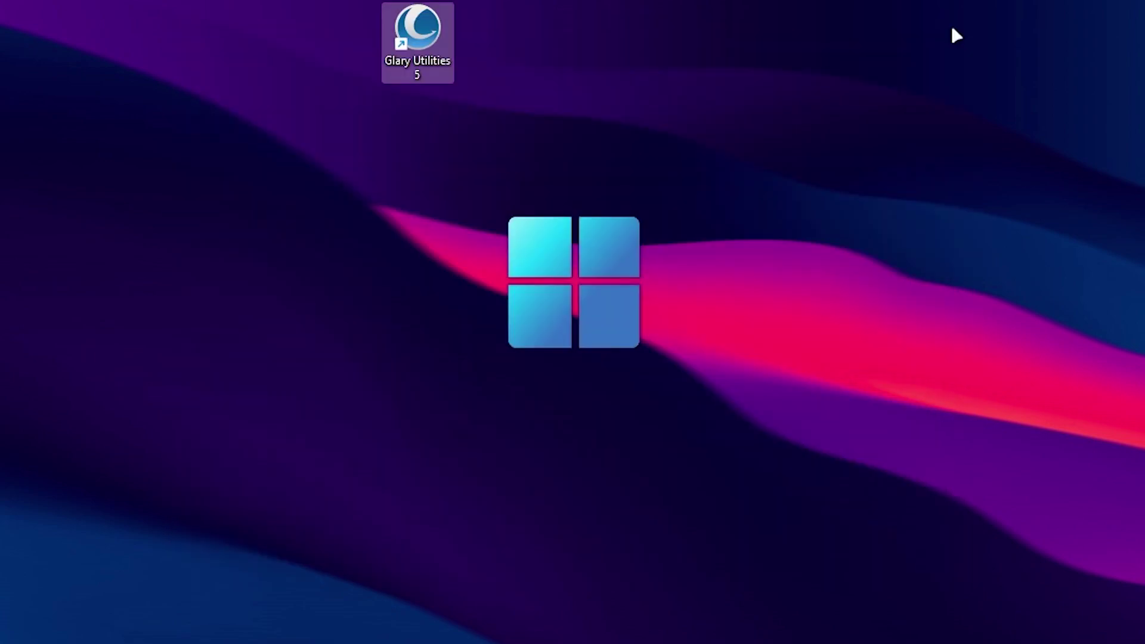